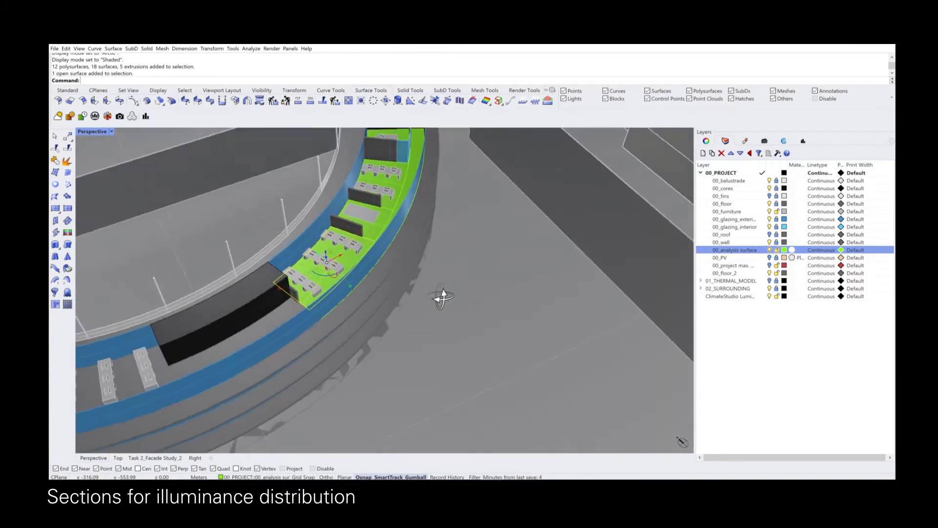
Select the green analysis surfaces of the workspaces and the corridor strip along the curved floor to inspect them.
click(384, 226)
shift+click(397, 174)
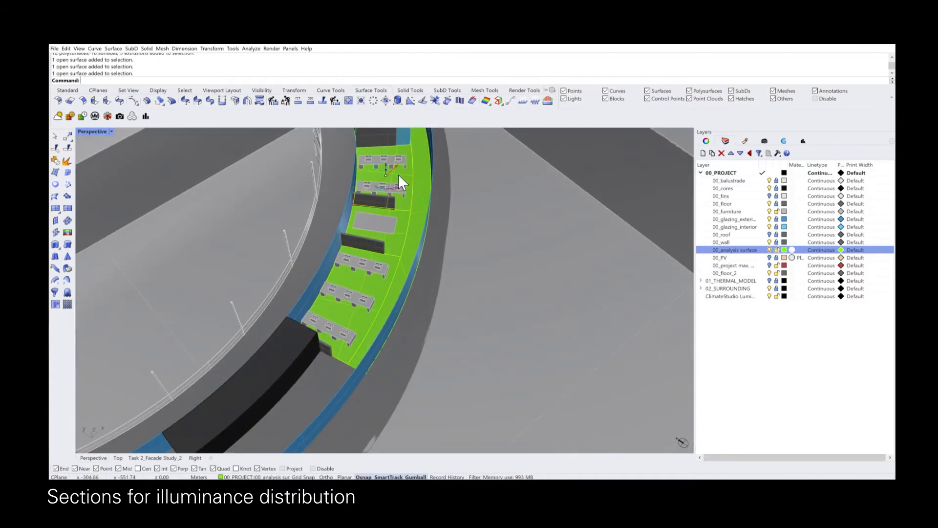
shift+click(423, 165)
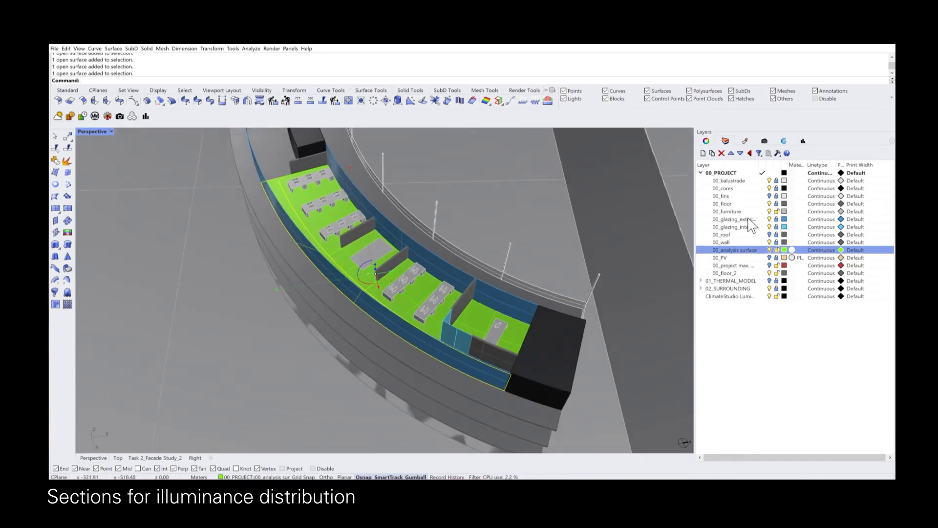
Toggle the 00_analysis surface layer off and back on, and hide the exterior glazing layer.
click(769, 249)
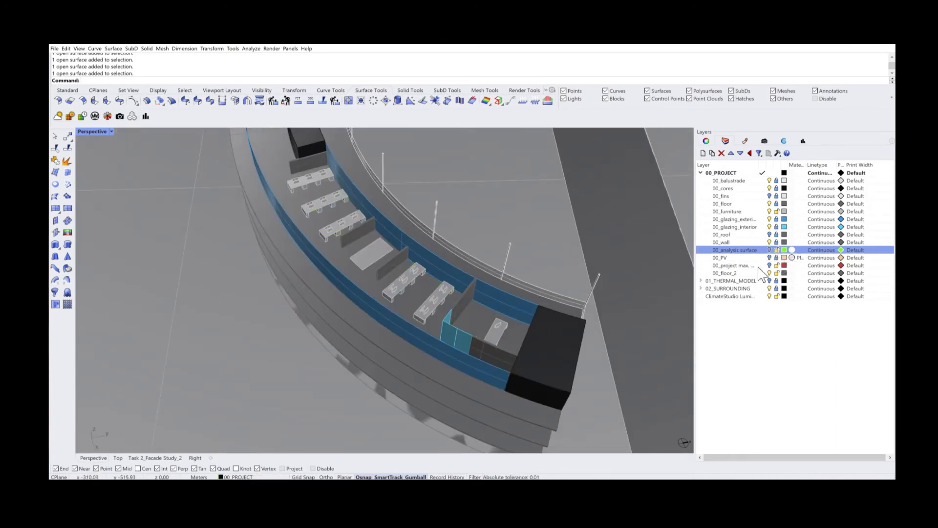
click(769, 250)
click(769, 219)
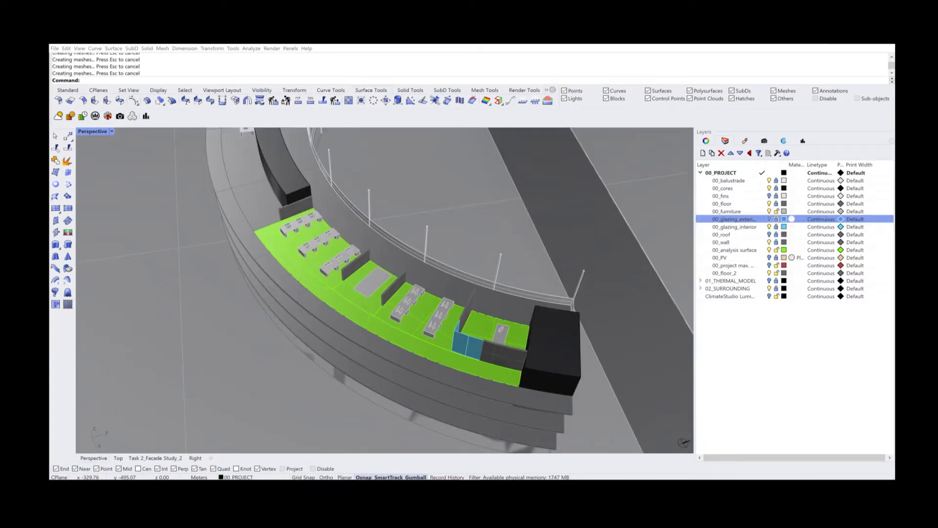
Switch the ClimateStudio workflow to Point-in-time Illuminance.
click(784, 141)
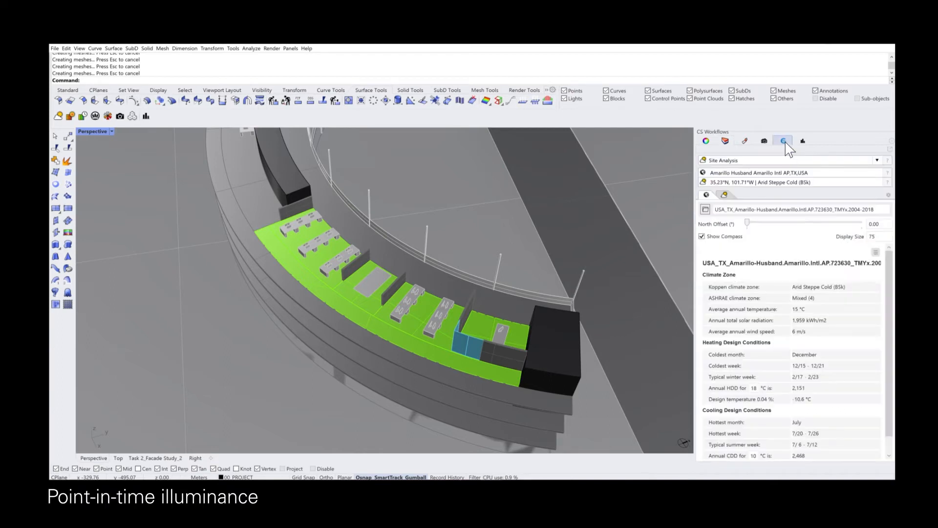
click(765, 161)
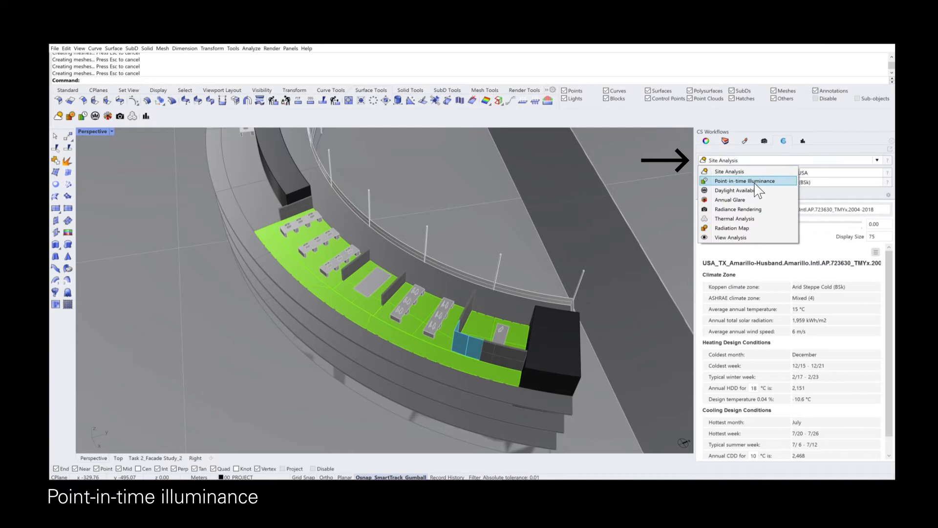
click(755, 181)
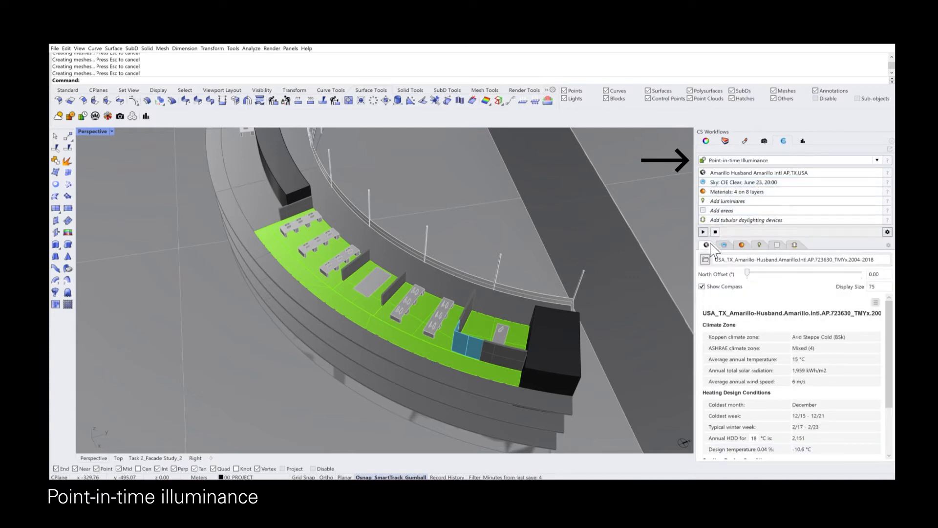
Review the materials assigned to the project layers and the luminaire list of the illuminance workflow.
click(741, 245)
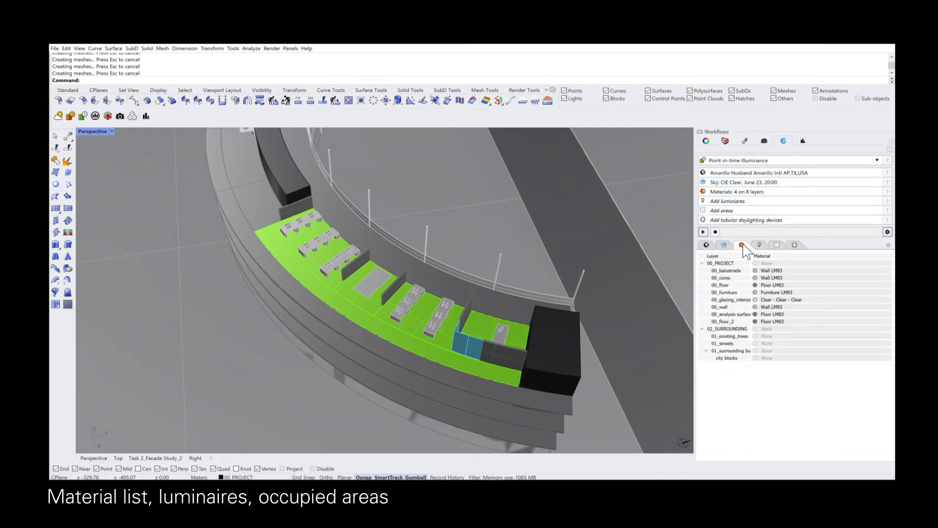
click(772, 285)
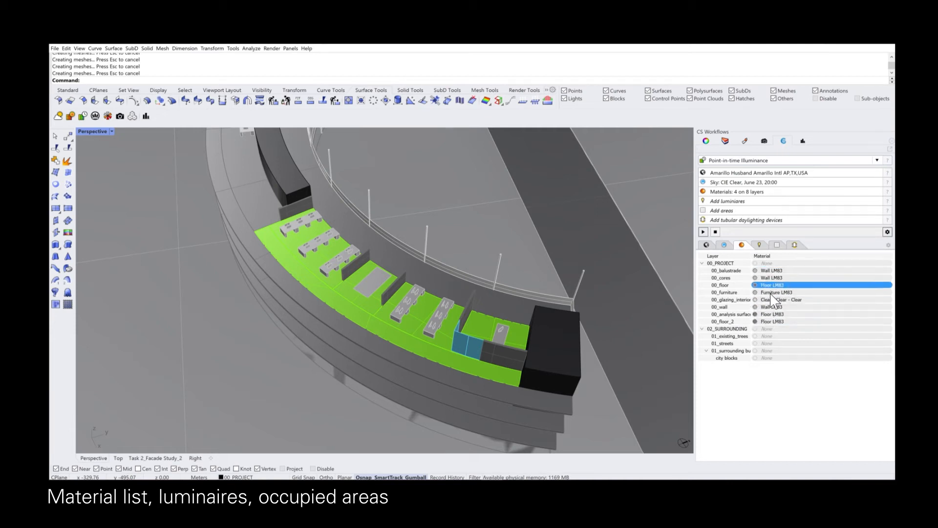
click(758, 246)
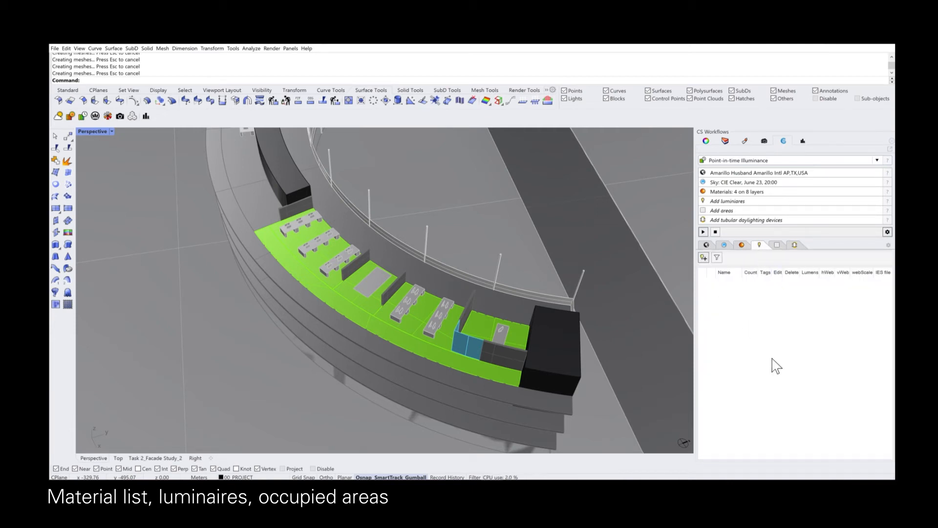
Add the four workspace floor surfaces, without the corridor strip, as occupied floor areas.
click(776, 246)
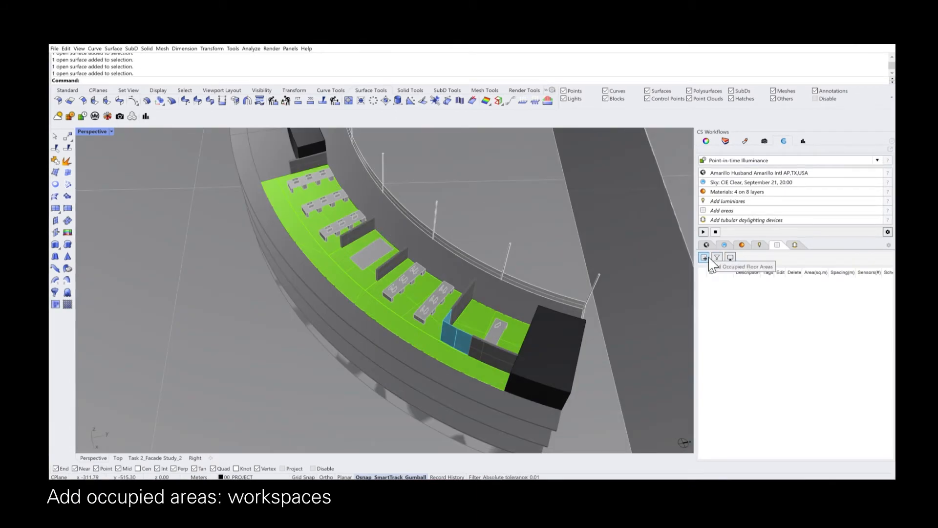
click(709, 259)
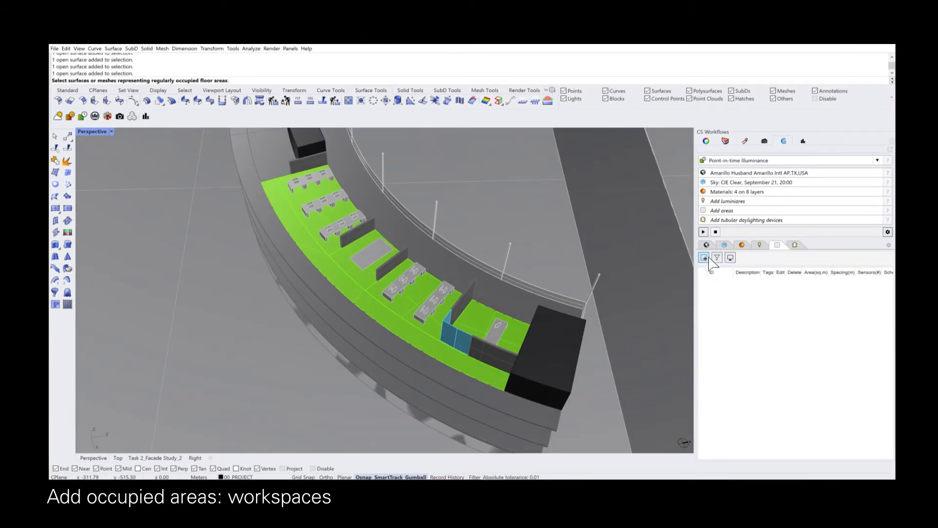
click(301, 191)
click(346, 266)
click(359, 276)
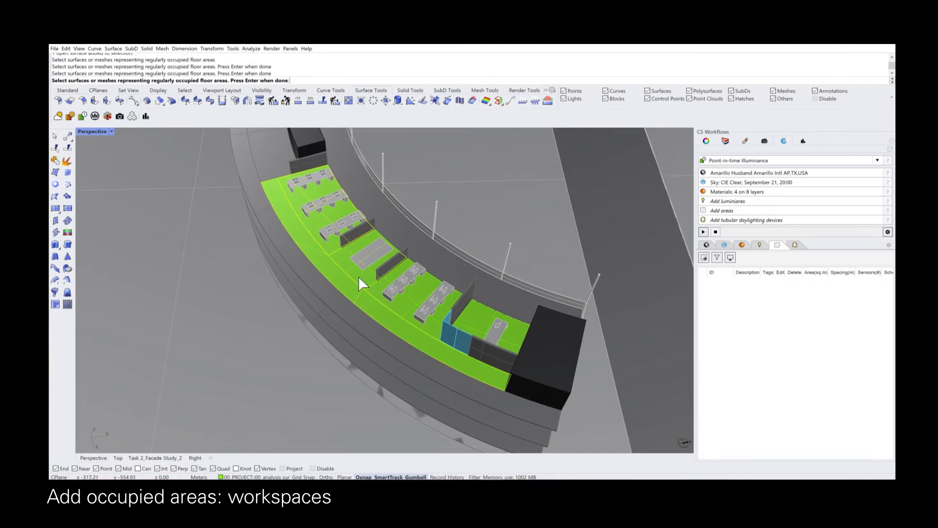
click(482, 317)
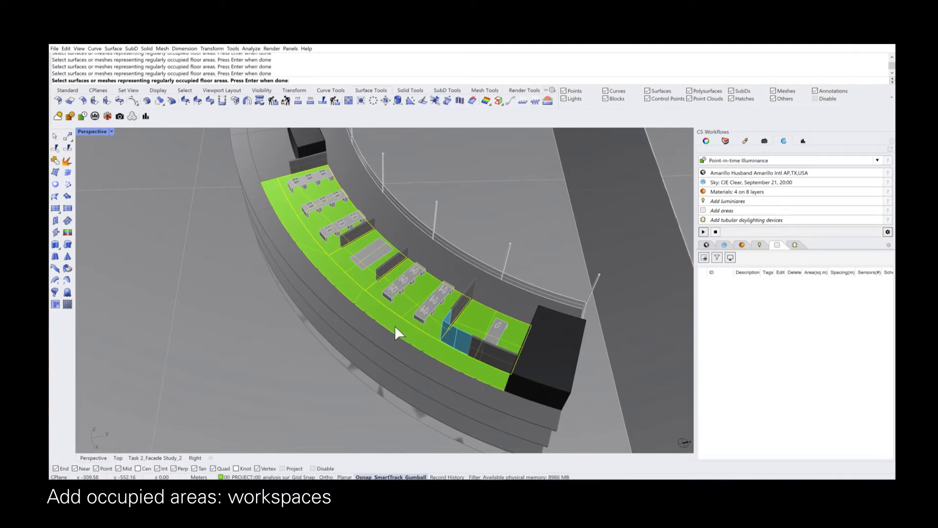
key(Return)
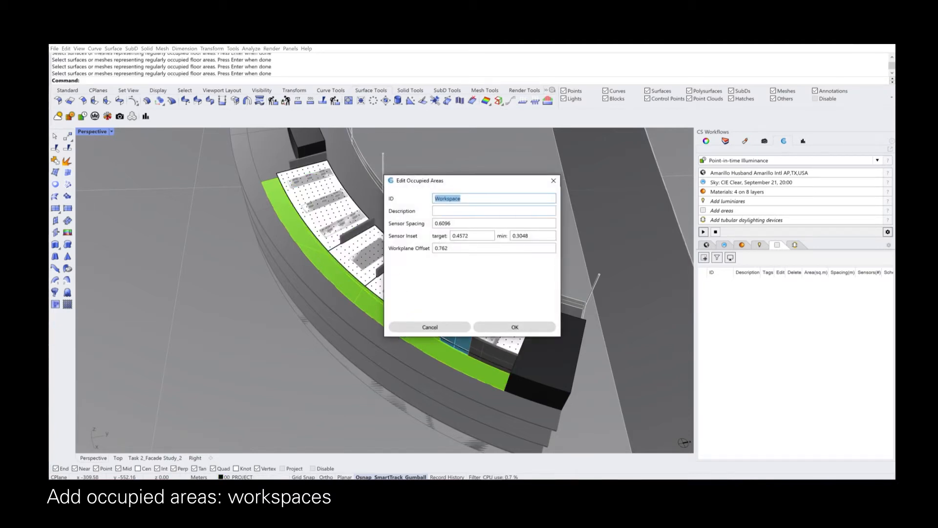
Give the workspace areas a sensor spacing of 0.5 and a workplane offset of 0.78.
click(451, 224)
text(5)
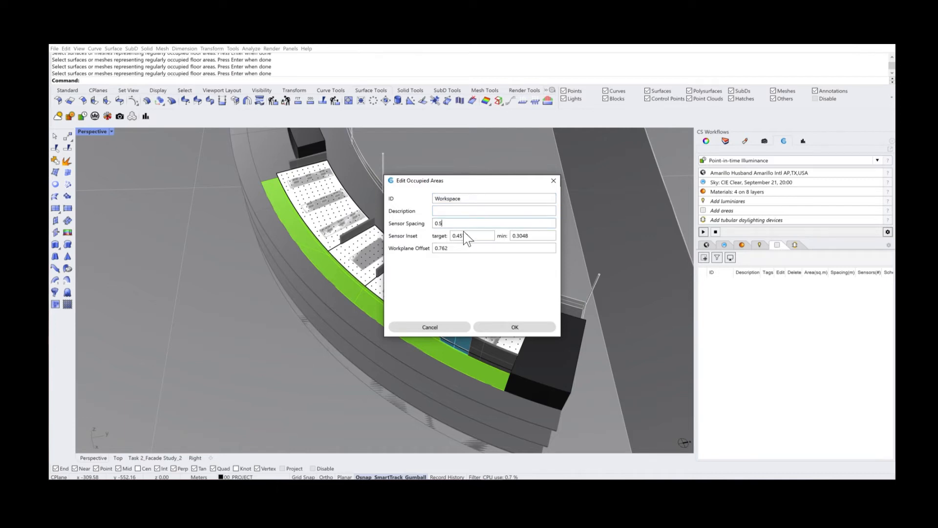
click(463, 248)
drag(437, 180, 571, 174)
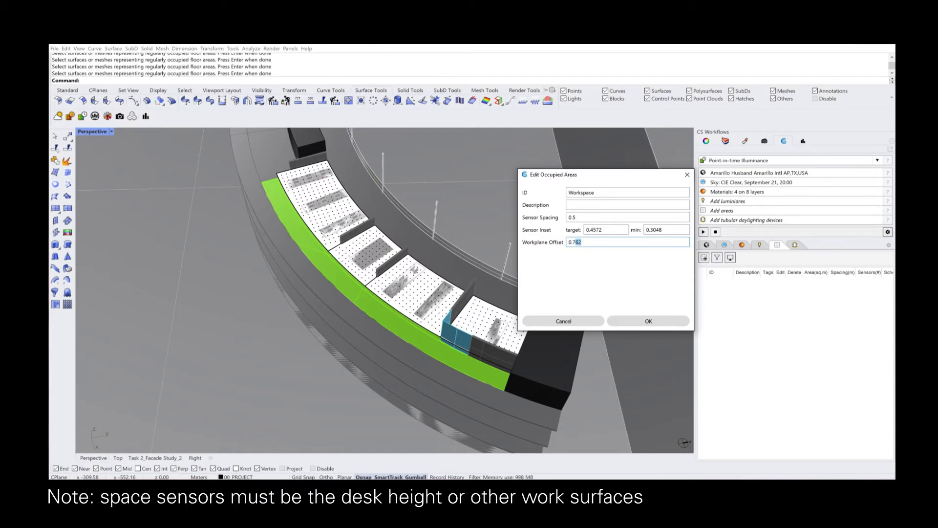
text(7)
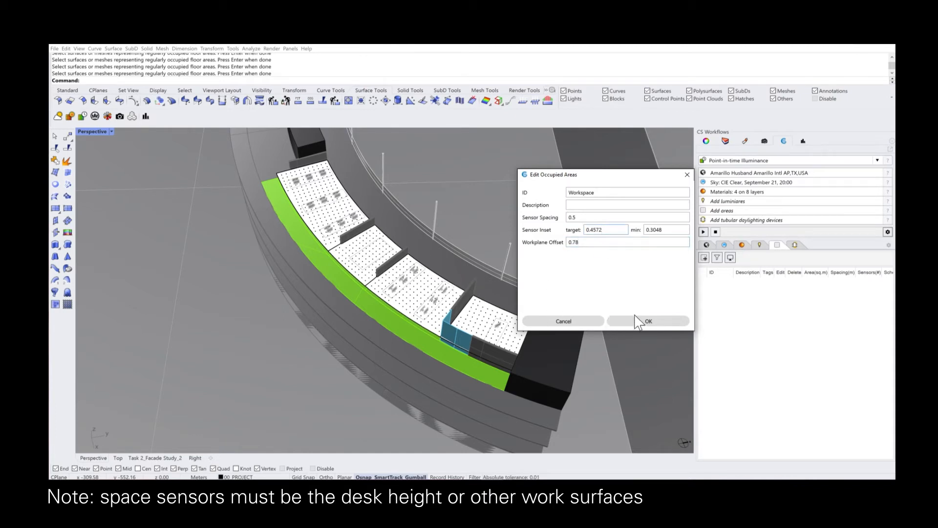
click(646, 318)
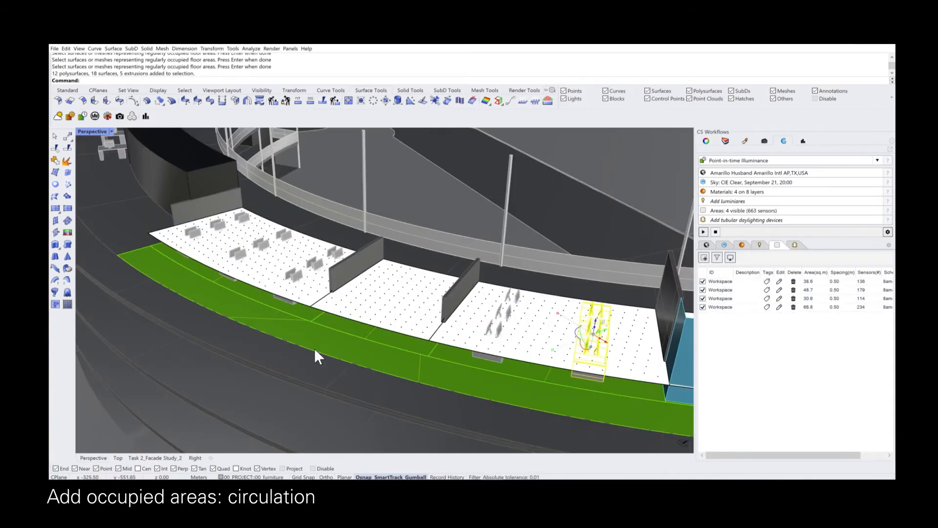
Add the inner corridor strip beside the workspaces as an occupied area named Corridor with a sensor spacing of 0.5.
click(704, 257)
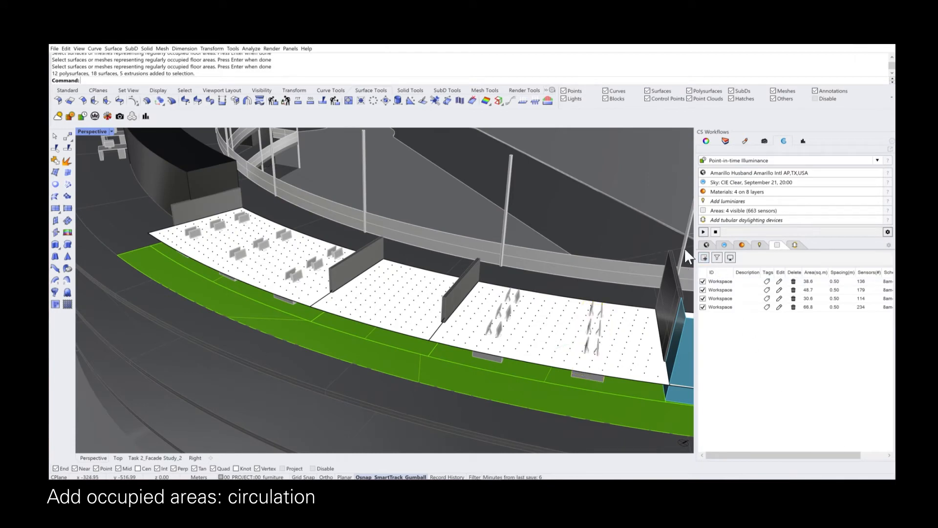
click(540, 407)
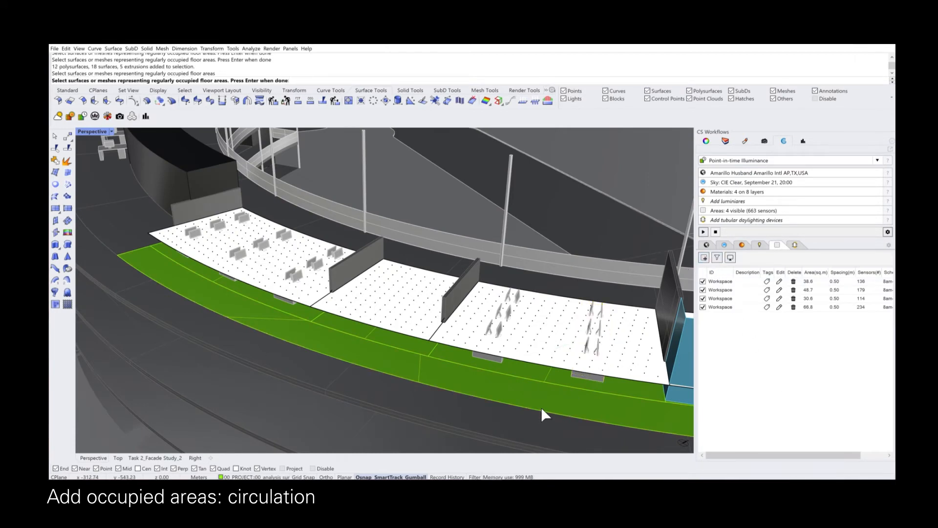
key(Return)
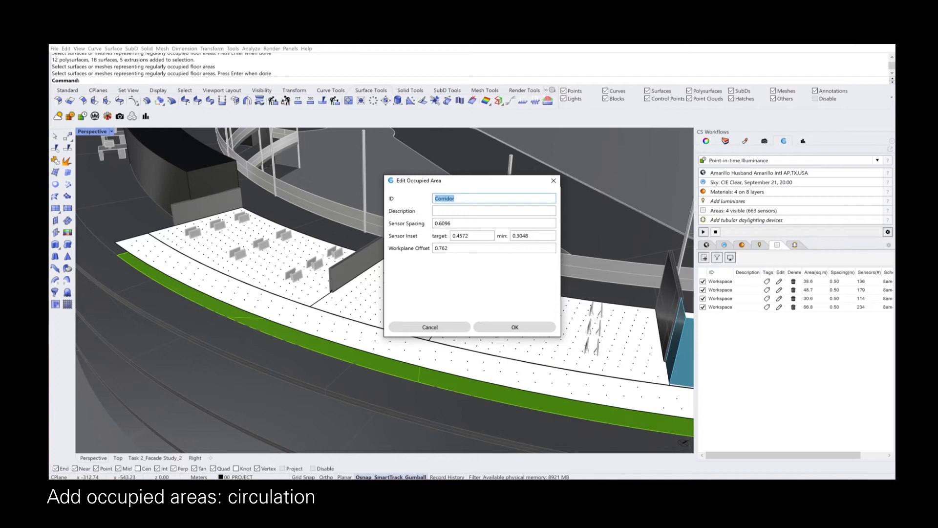
click(444, 223)
click(471, 236)
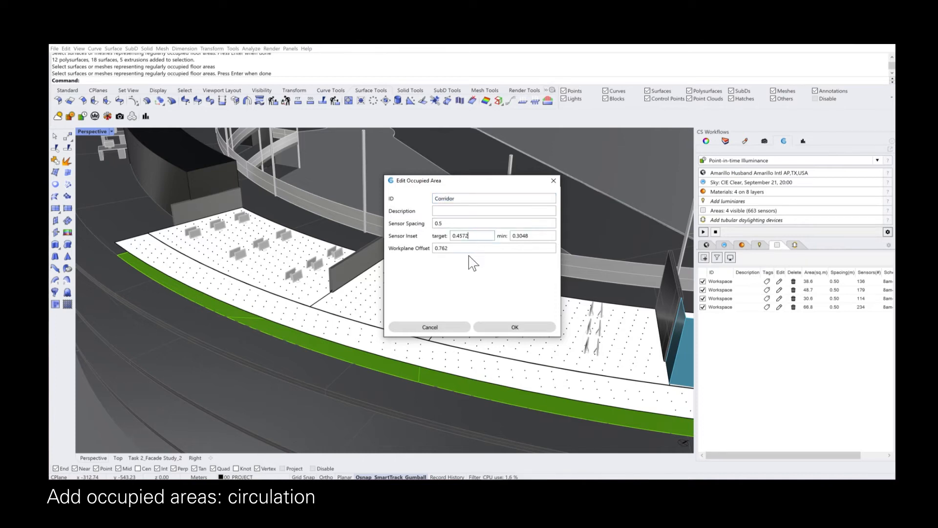
drag(452, 181, 505, 175)
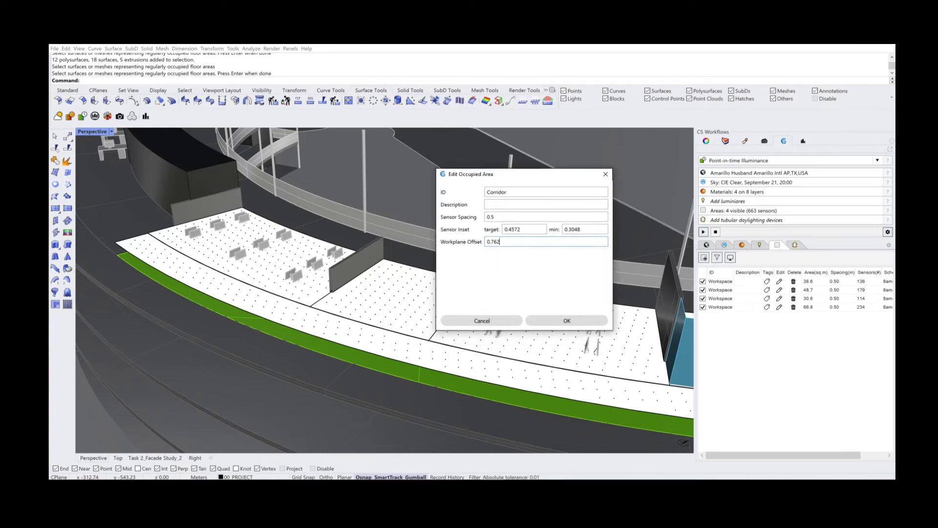
click(567, 322)
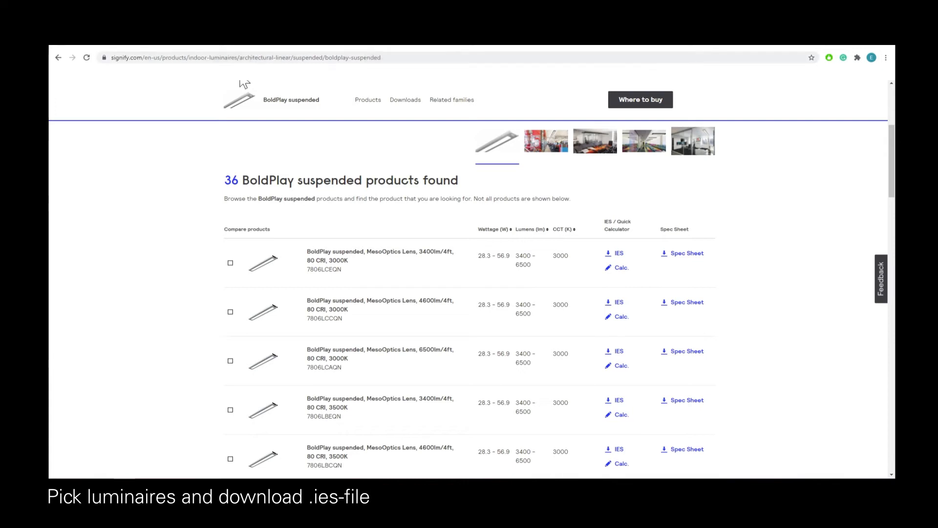
Switch to the browser and examine the BoldPlay suspended luminaire page on the Signify website and its products with IES files.
scroll(237, 278, up, 5)
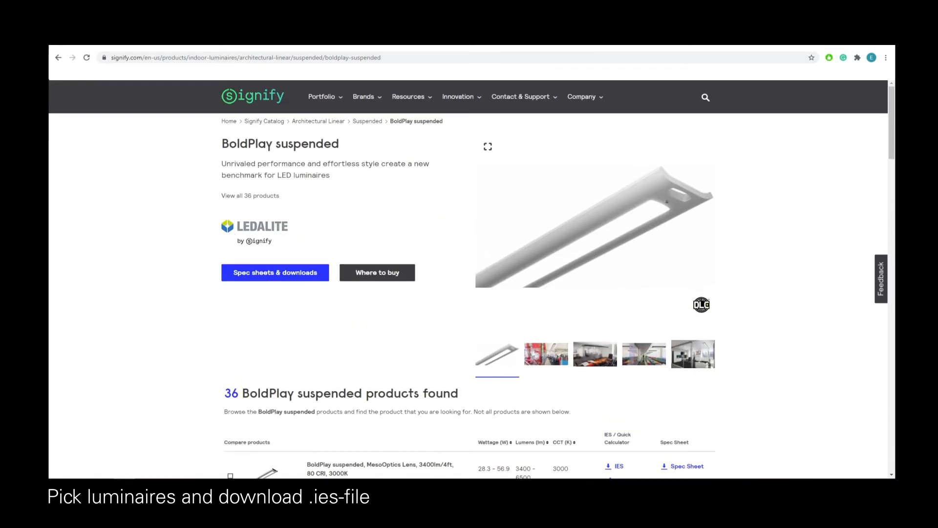
scroll(367, 229, down, 4)
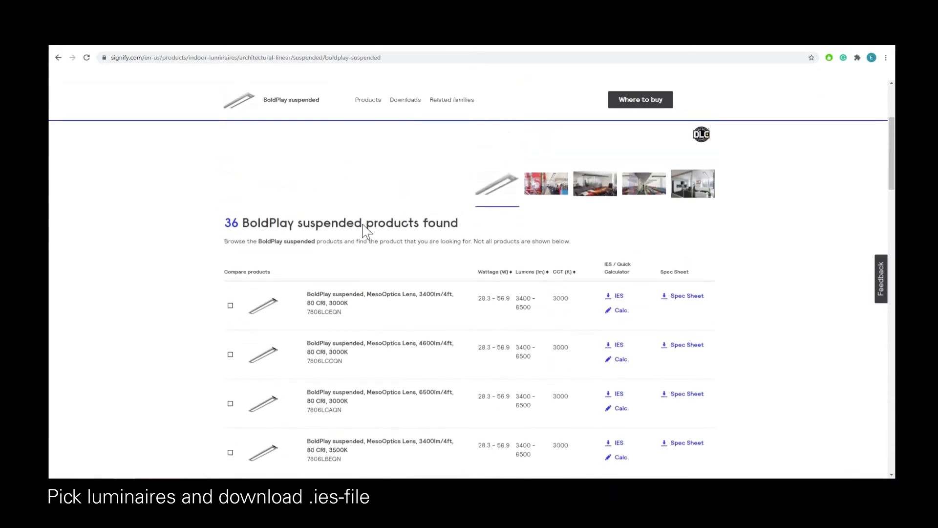
scroll(367, 230, up, 3)
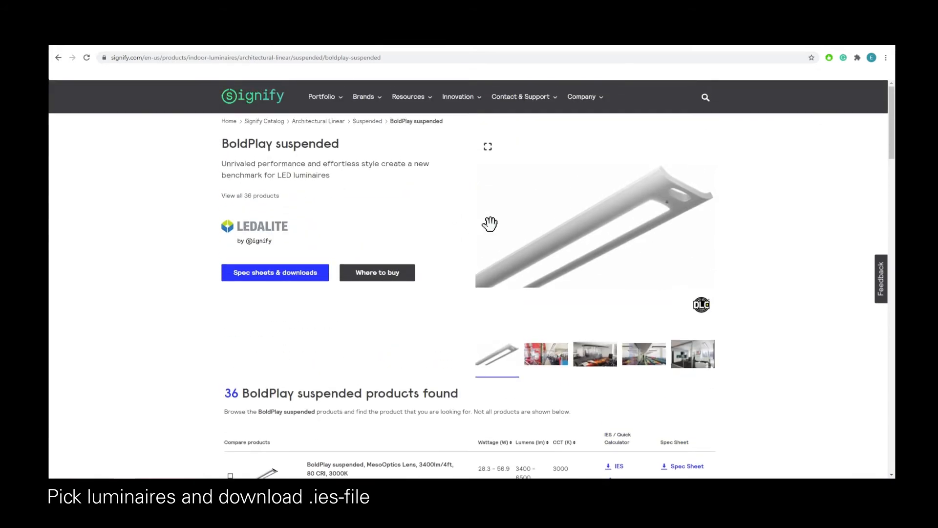
scroll(490, 224, down, 3)
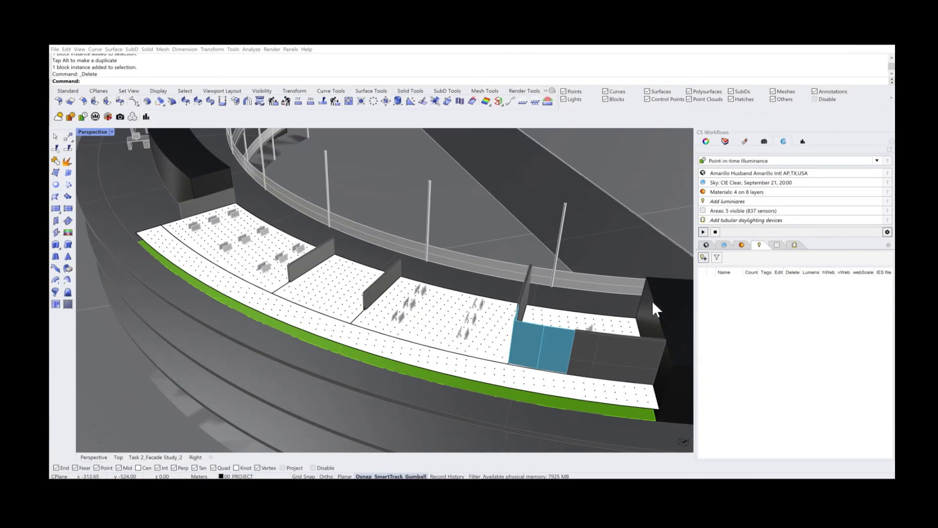
Load the IES file ASM1TBP-4-BWRL-xx-600DN-750UP-35K-xC-UNV-Lxx-Jxx from the Corridor folder and add the luminaire to the model at the XYZ origin.
click(703, 258)
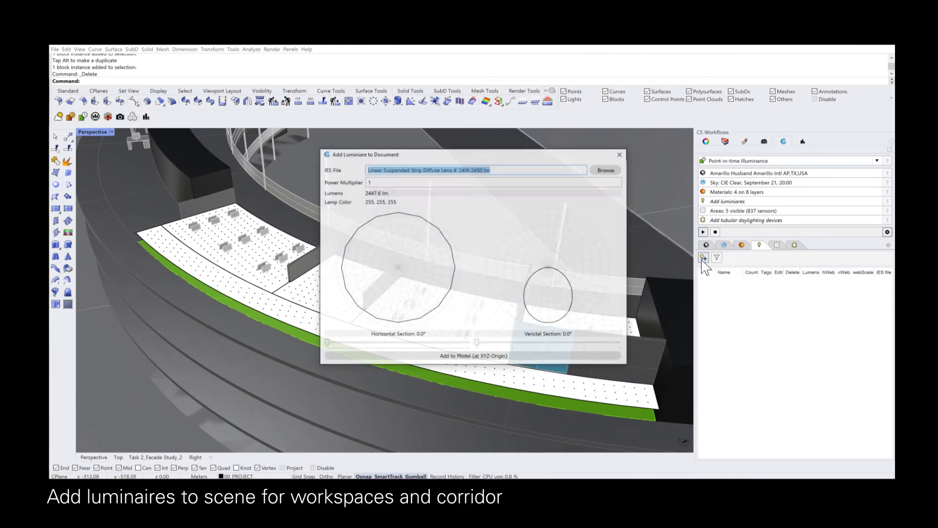
drag(484, 154, 412, 174)
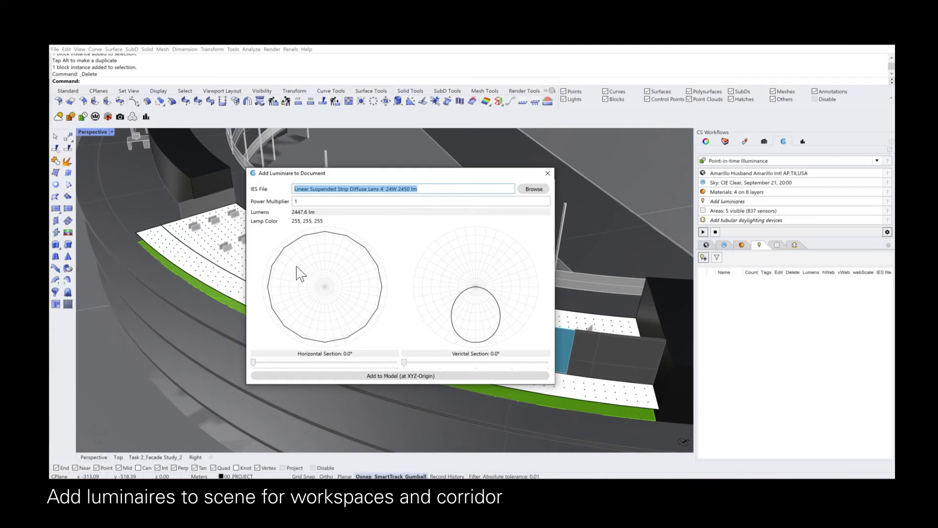
click(534, 189)
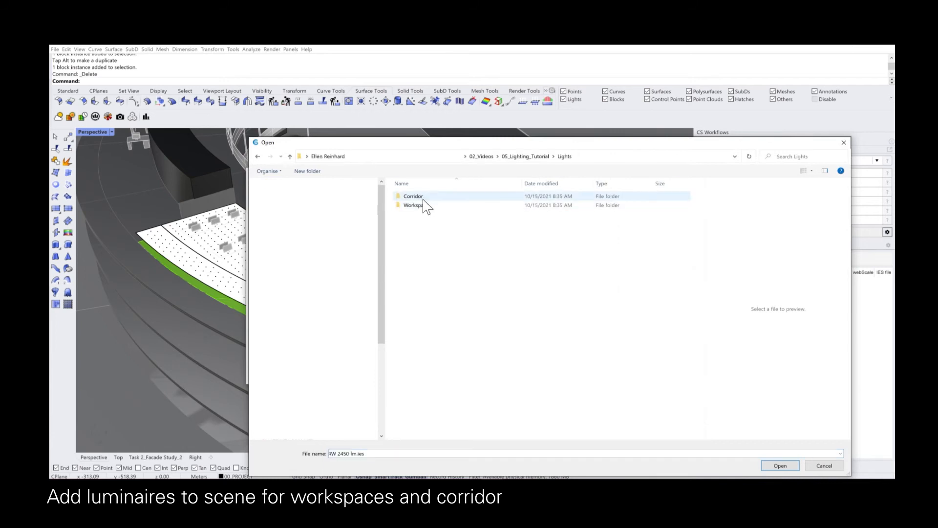
double_click(416, 196)
click(431, 197)
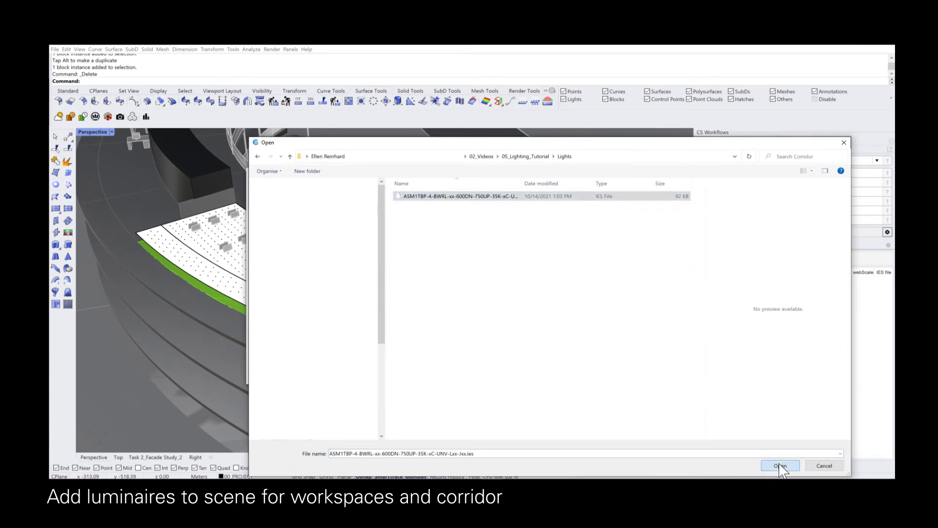
click(780, 465)
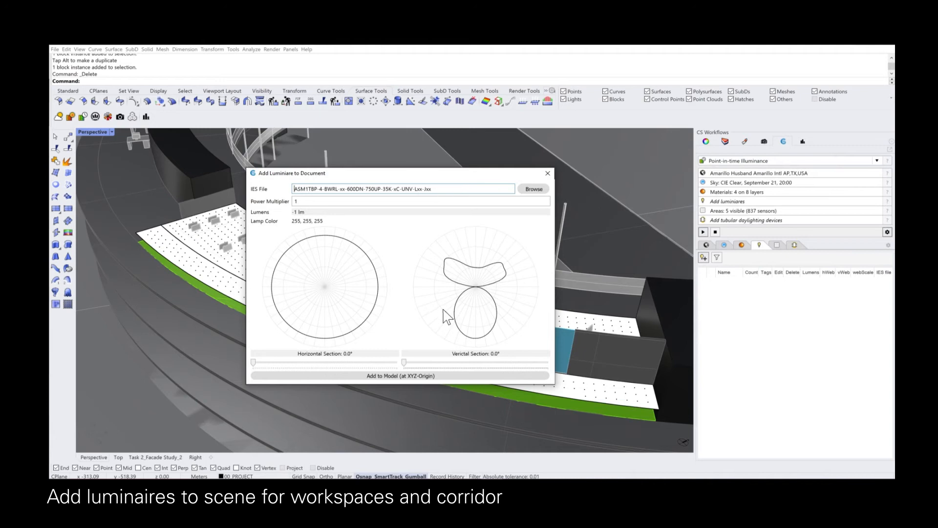
click(395, 376)
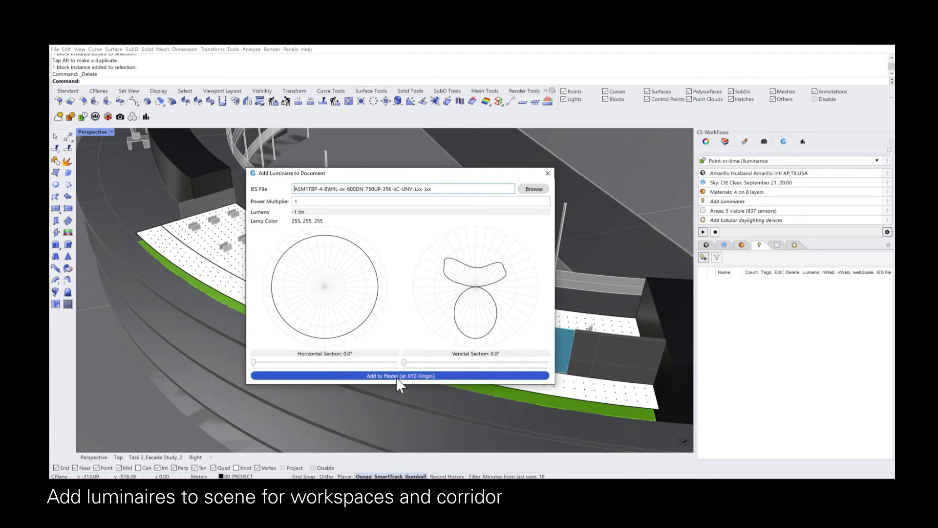
Select the newly added luminaire at the XYZ origin and raise it vertically above the ground plane.
scroll(321, 355, down, 20)
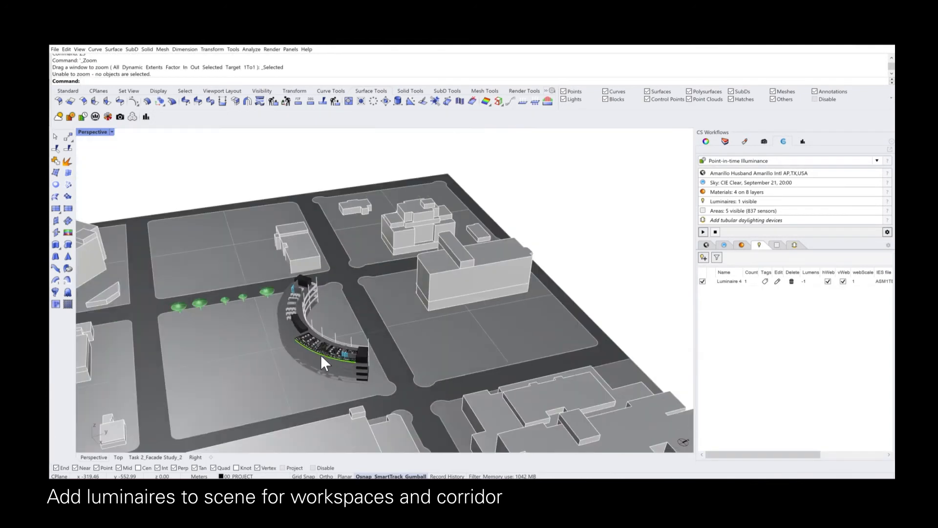
scroll(421, 366, down, 5)
scroll(599, 370, up, 8)
scroll(599, 370, down, 5)
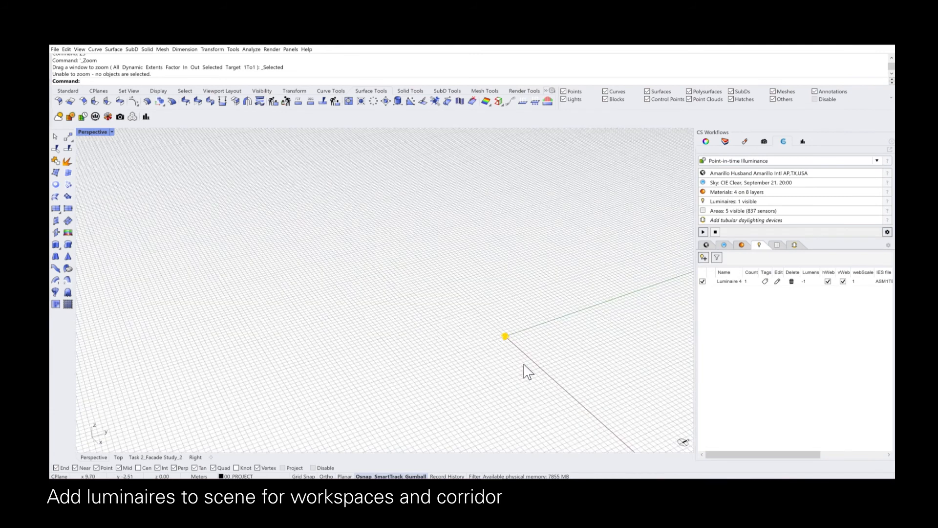
click(420, 330)
scroll(425, 336, up, 2)
right_drag(426, 332, 419, 325)
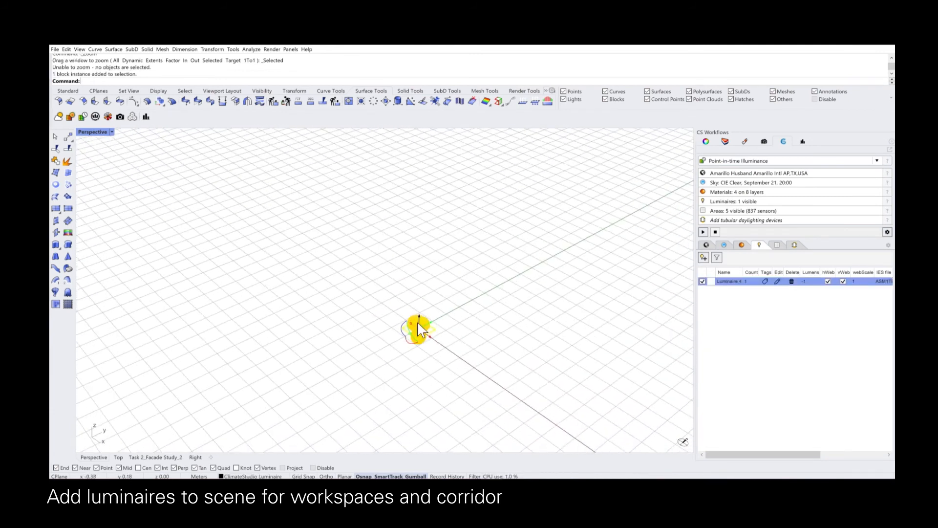
drag(419, 317, 420, 296)
scroll(418, 319, up, 6)
Rename the luminaire Corridor and move it aside along the X axis to free the origin.
double_click(730, 281)
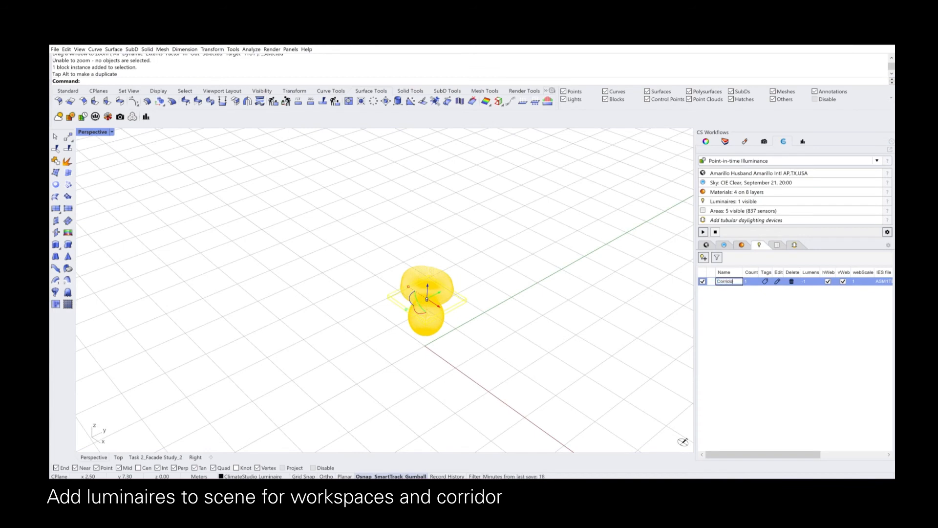
click(498, 354)
click(408, 318)
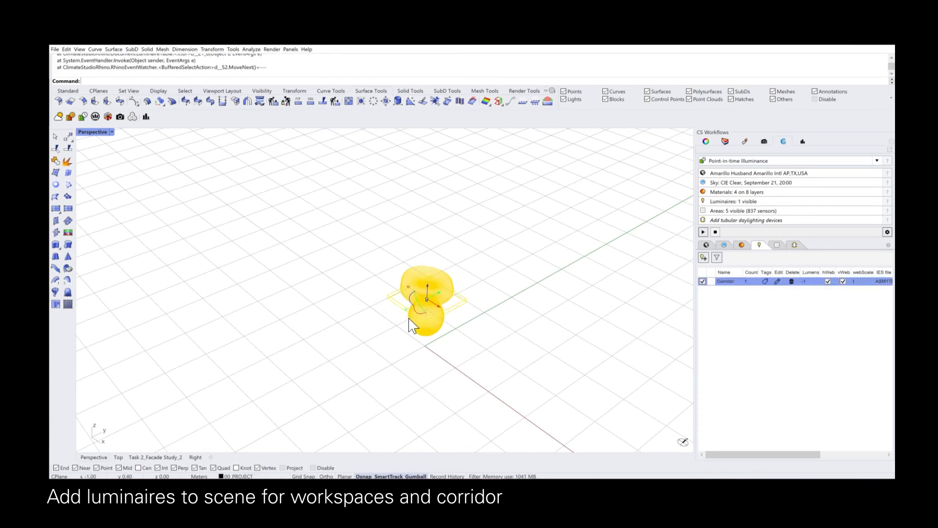
drag(439, 306, 309, 251)
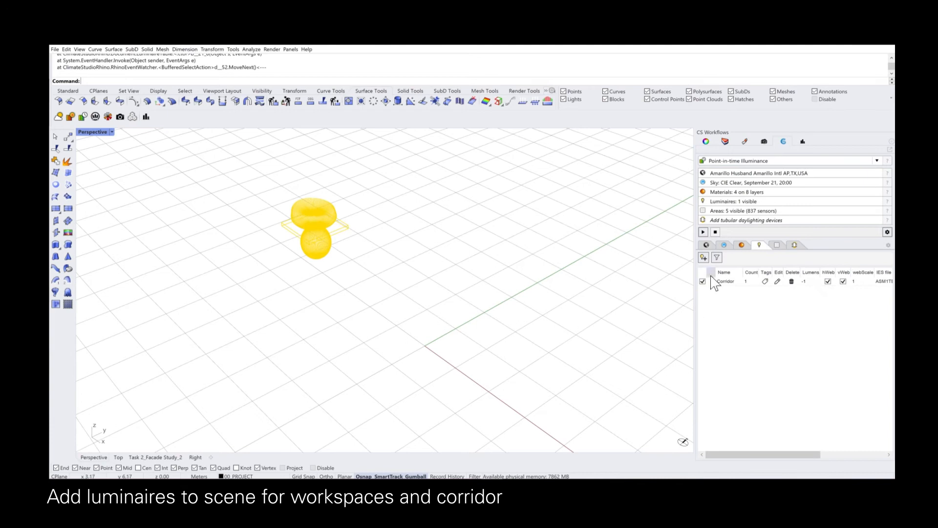
Load the IES file ASM1BSBWRL500DN800UP35K 4FT CALC from the Workspace folder and add the luminaire to the model at the XYZ origin.
click(704, 257)
click(606, 168)
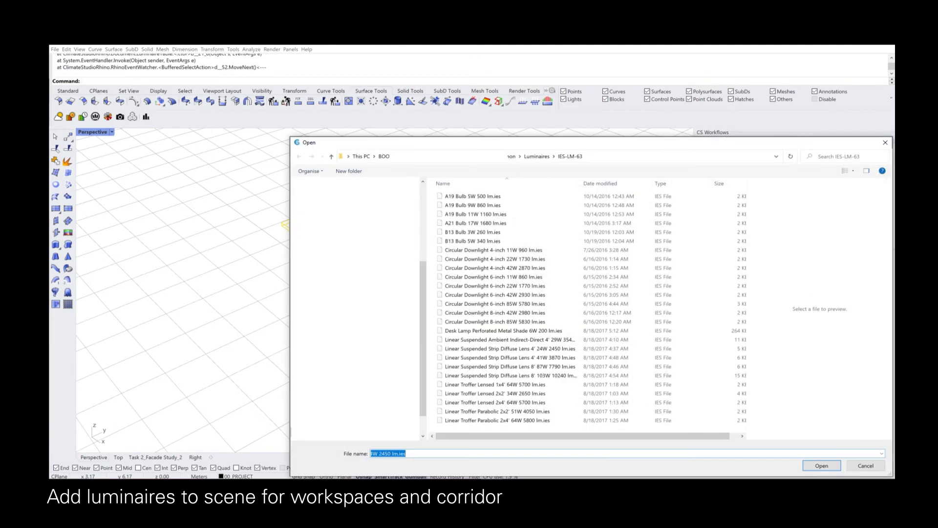
scroll(357, 244, up, 5)
click(355, 229)
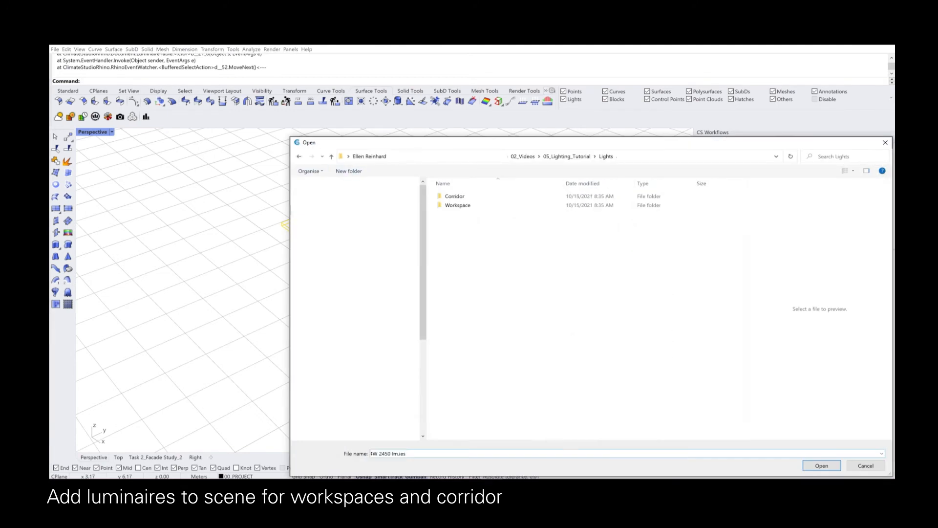
double_click(467, 206)
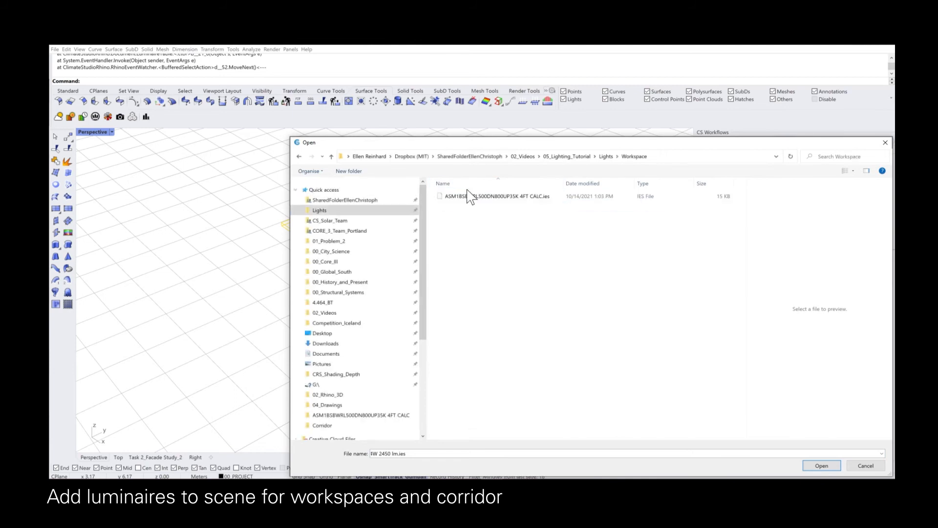
click(472, 197)
double_click(471, 197)
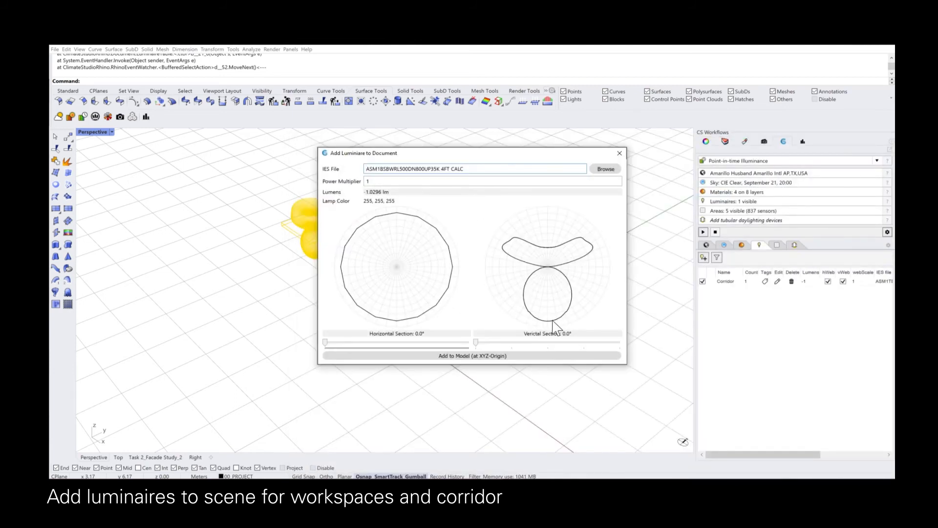
click(518, 355)
Raise the second luminaire vertically above the origin and rename it Workspace.
click(425, 338)
drag(425, 338, 425, 249)
scroll(446, 272, up, 1)
click(473, 270)
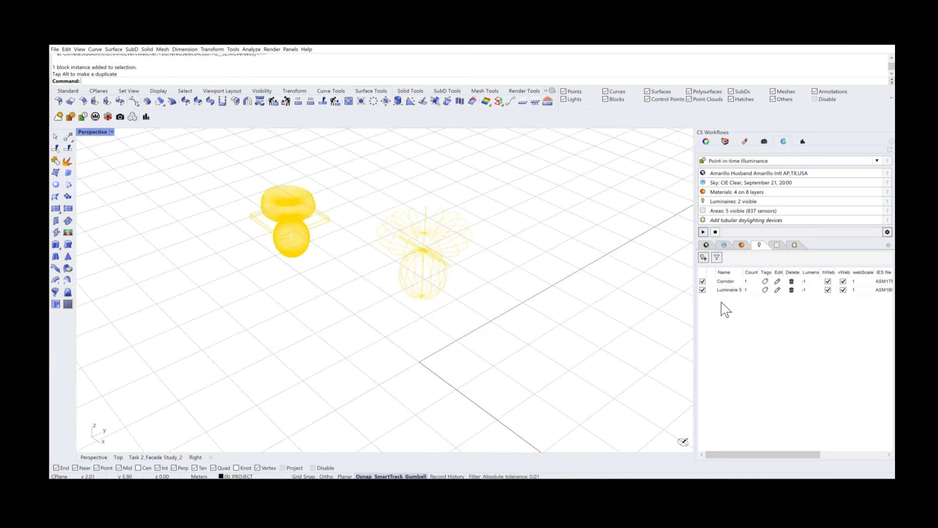
click(733, 290)
click(728, 290)
text(Workspace)
key(Return)
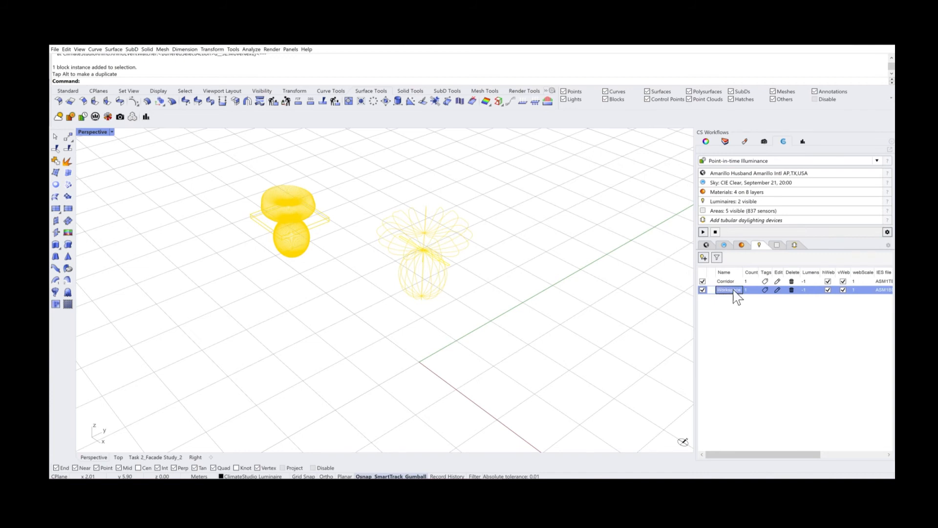
Move both luminaires together from the origin area to the inner side of the curved office building.
drag(575, 320, 201, 151)
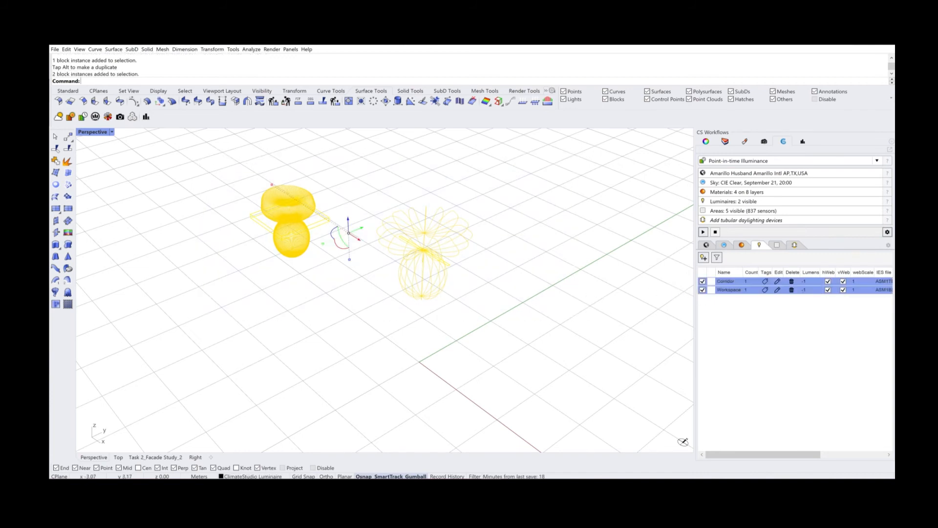
text(M)
key(Return)
click(445, 262)
scroll(552, 249, down, 20)
scroll(371, 263, up, 15)
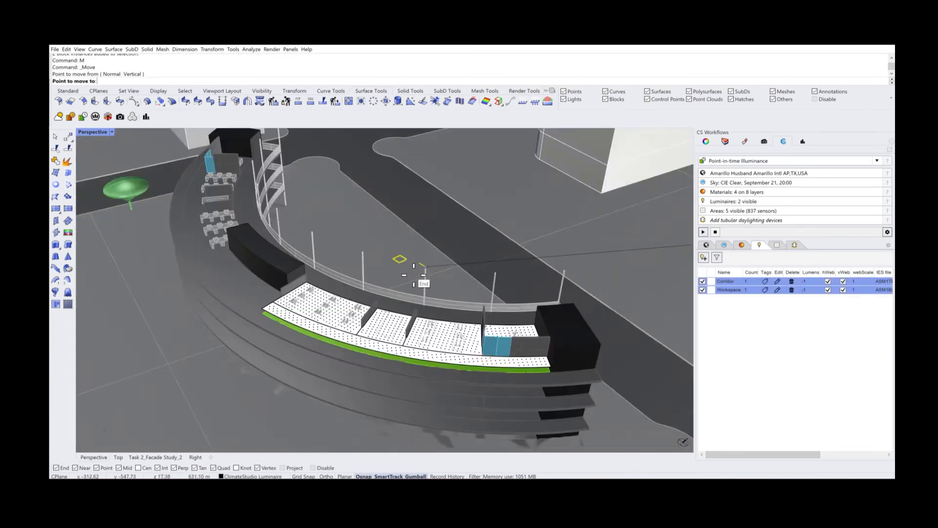
scroll(410, 276, down, 5)
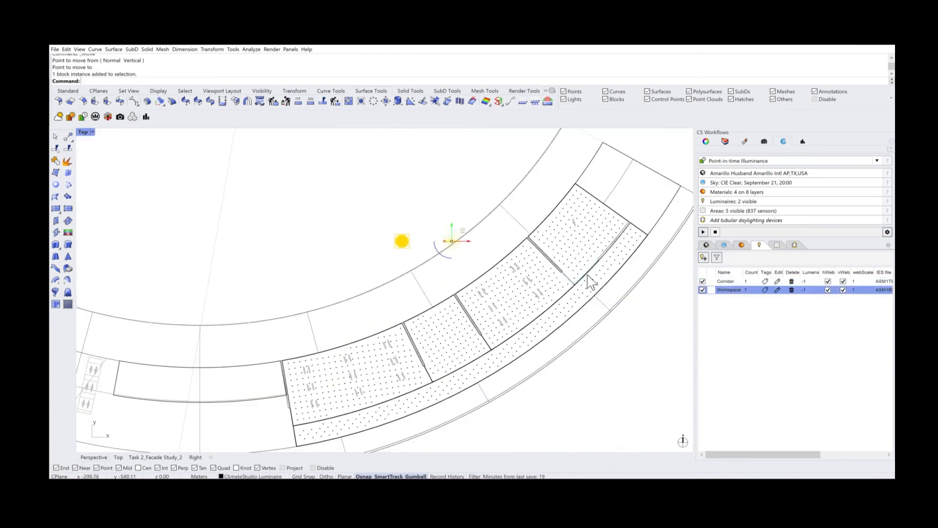
Toggle the 00_analysis surface layer's visibility and draw two lines extending the workspace strip's end edges until they cross near the arc centre.
click(725, 142)
click(769, 248)
scroll(489, 303, down, 4)
text(Line)
key(Return)
click(593, 257)
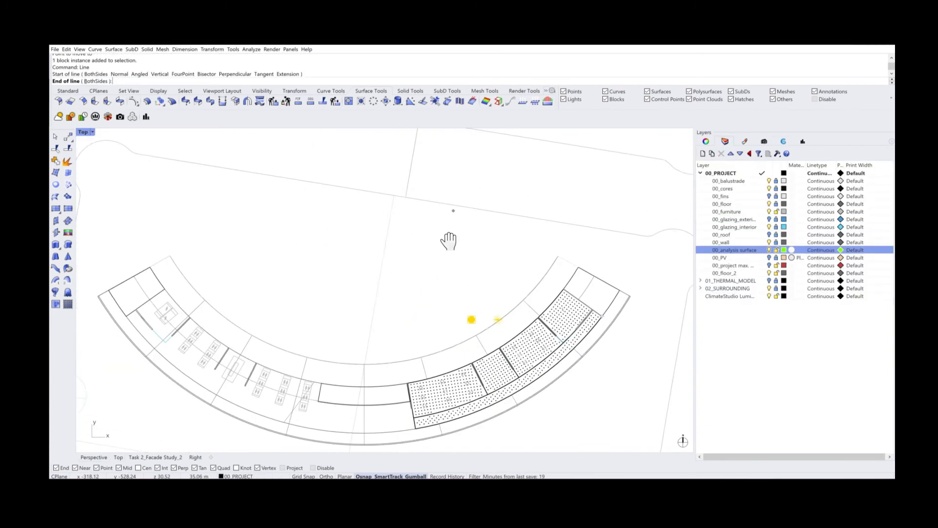
click(401, 145)
key(Return)
click(459, 431)
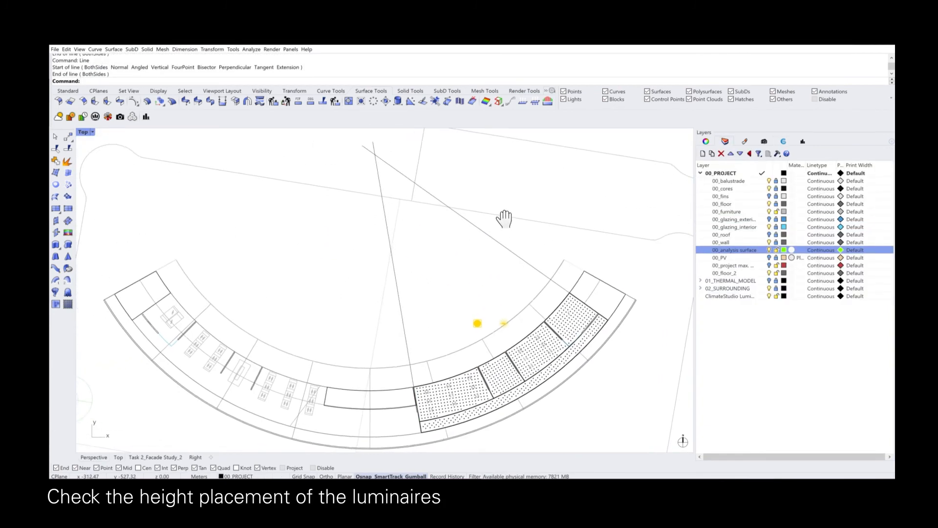
Rotate copies of the Workspace luminaire about the crossing point of the two construction lines to distribute them along the curved workspaces.
scroll(418, 318, up, 6)
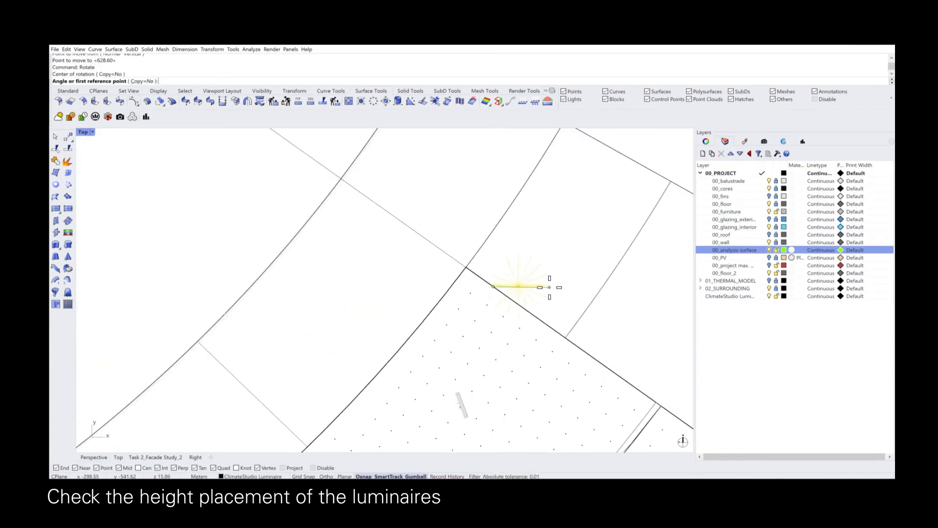
scroll(597, 306, down, 6)
text(Rotate)
key(Return)
click(428, 181)
click(592, 298)
scroll(590, 345, up, 12)
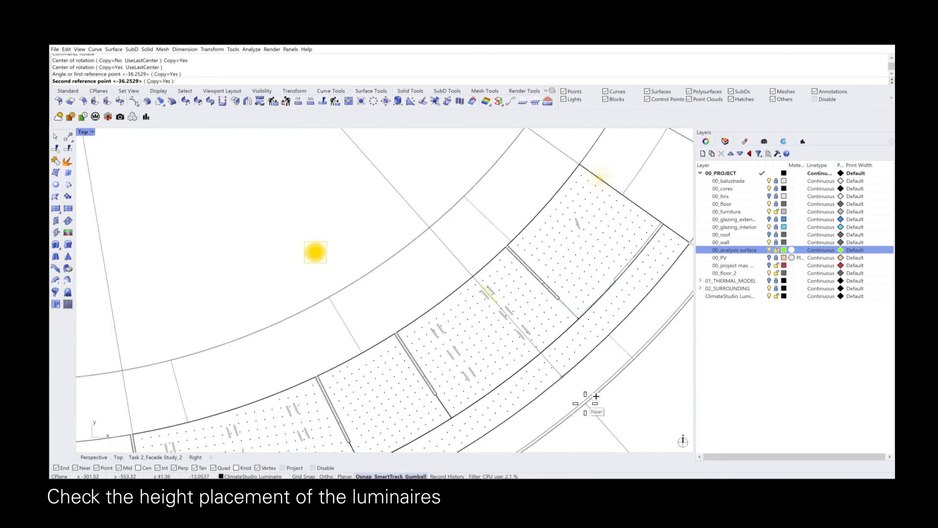
click(587, 398)
click(518, 437)
right_drag(420, 430, 549, 315)
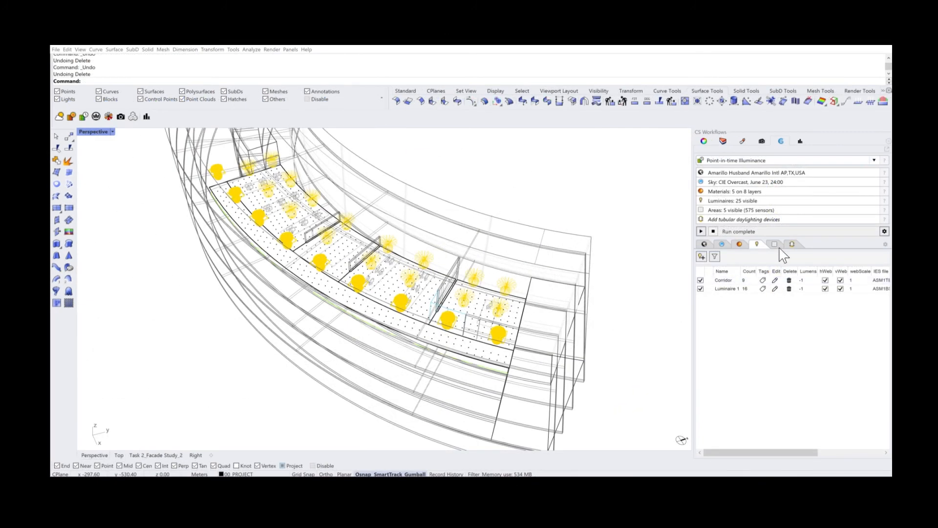
Turn on the 00_fins and exterior glazing layers and show any hidden objects.
click(723, 141)
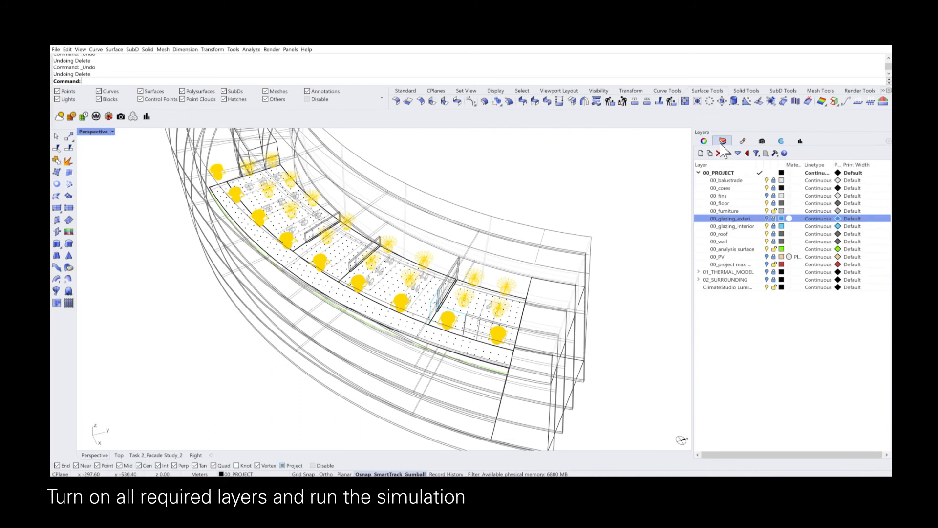
click(767, 196)
click(766, 219)
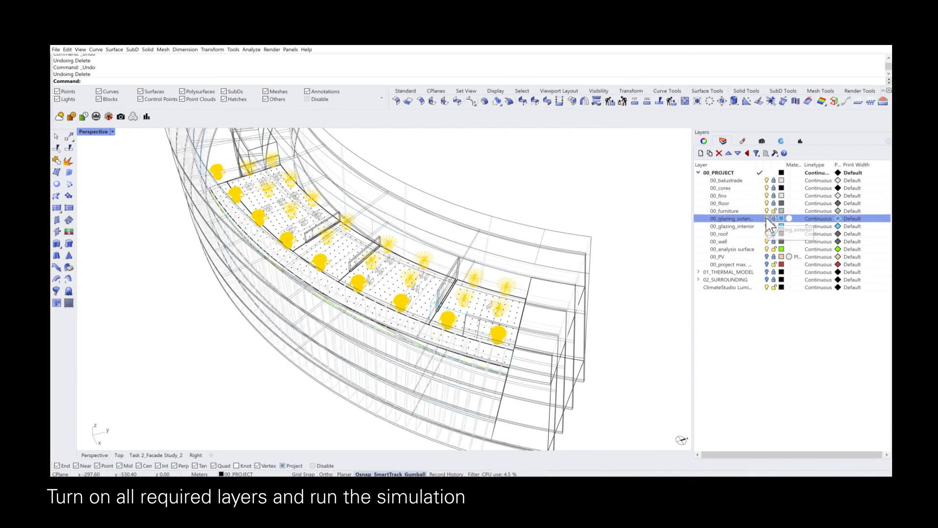
text(Show)
key(Return)
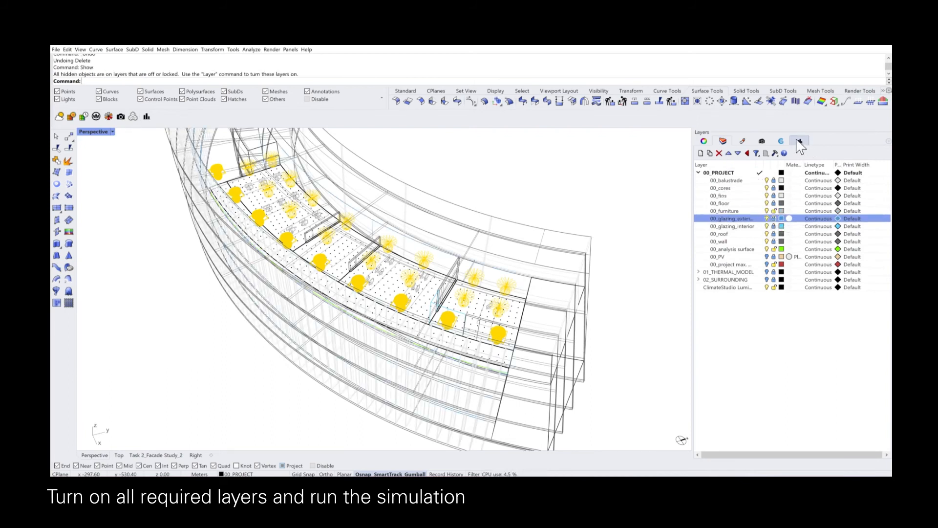
Run the point-in-time illuminance simulation and inspect the false-colour results on the workspaces and corridor.
click(781, 140)
click(701, 231)
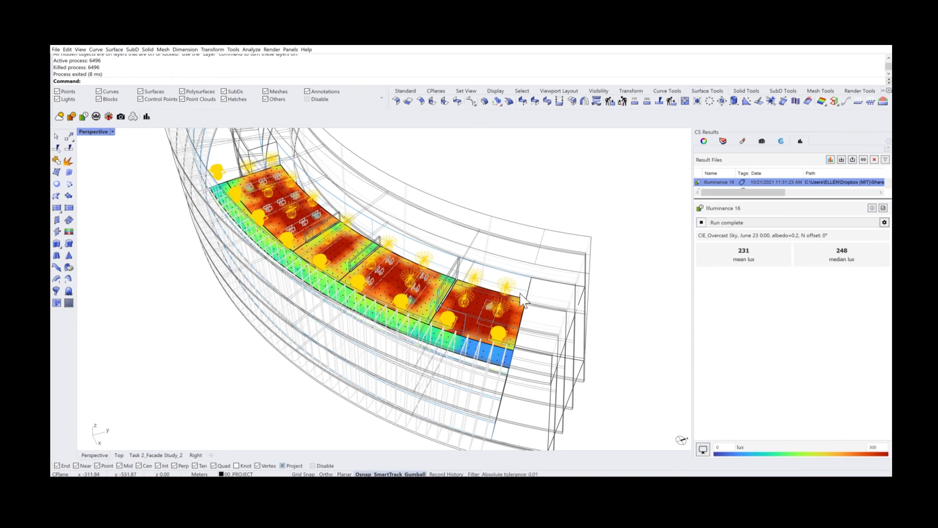
scroll(468, 318, up, 2)
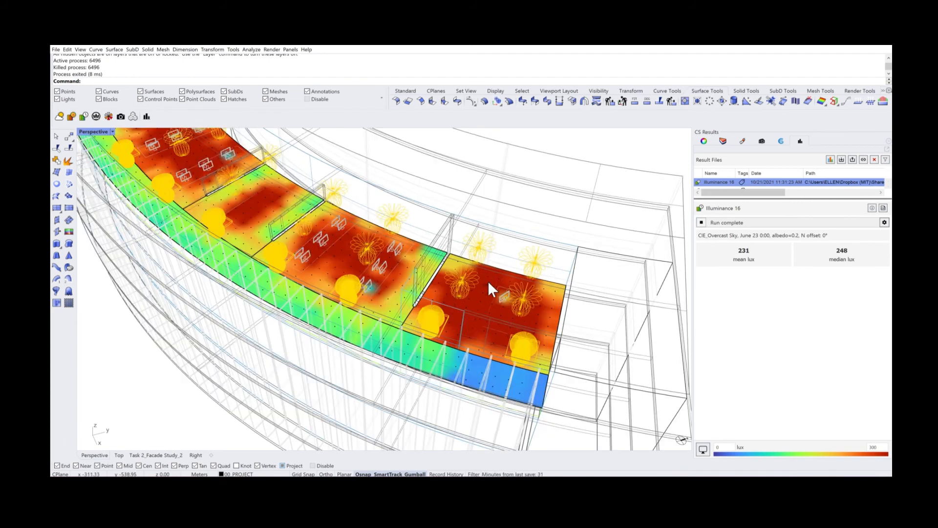